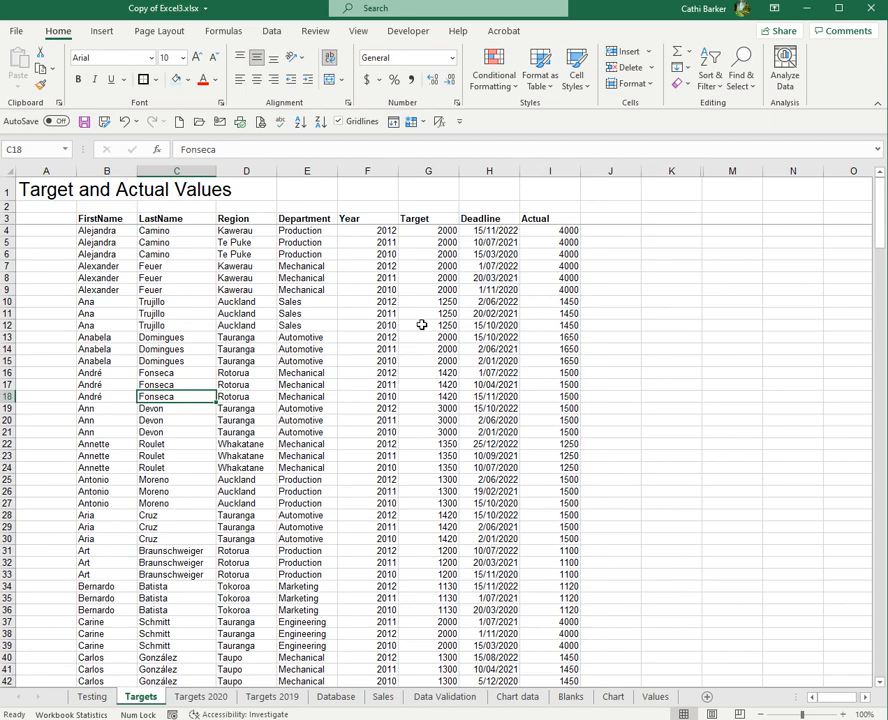
# Insert the recommended PivotTable "Sum of Actual by Region" based on the data in the Targets sheet
pyautogui.click(121, 238)
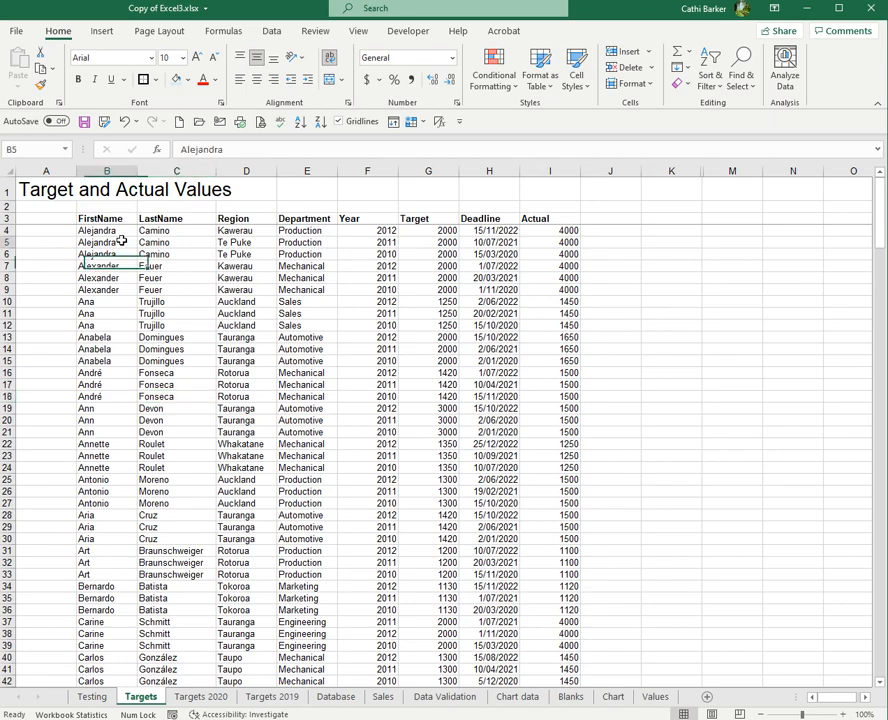
pyautogui.hotkey('ctrl', 'Down')
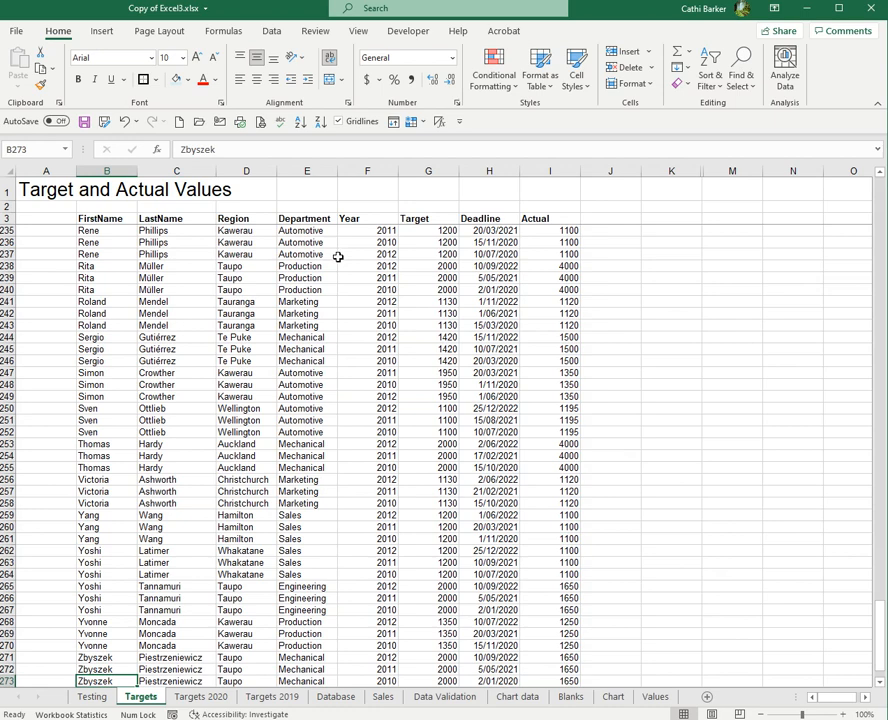
pyautogui.hotkey('ctrl', 'Up')
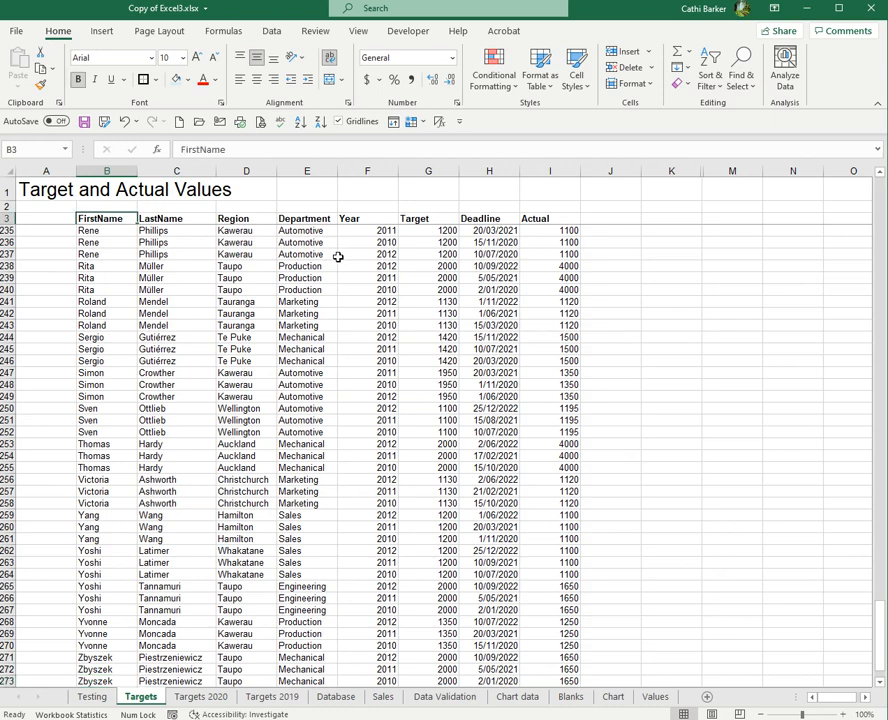
pyautogui.click(235, 326)
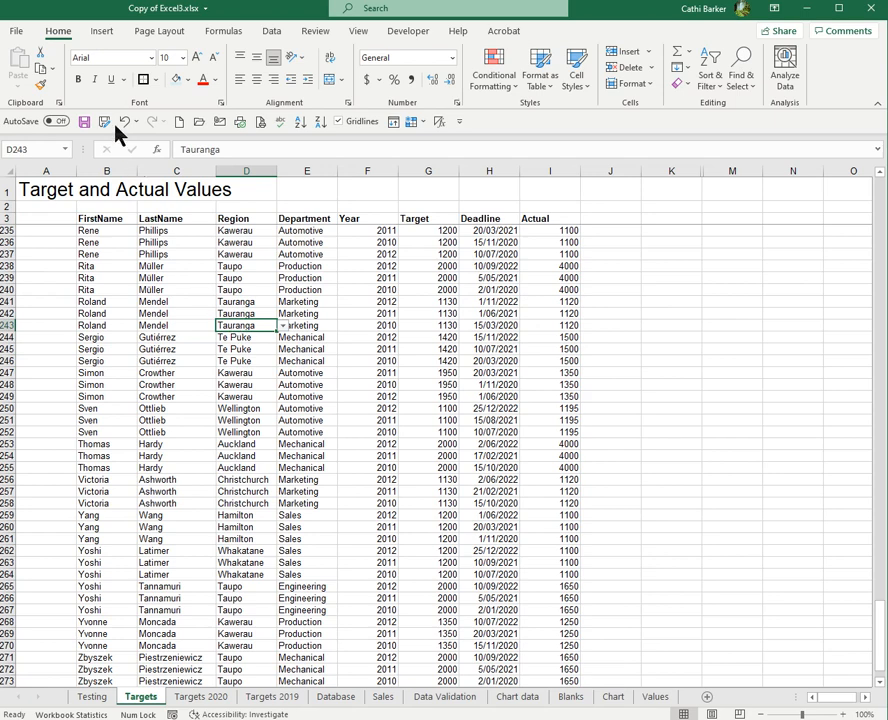
pyautogui.click(102, 33)
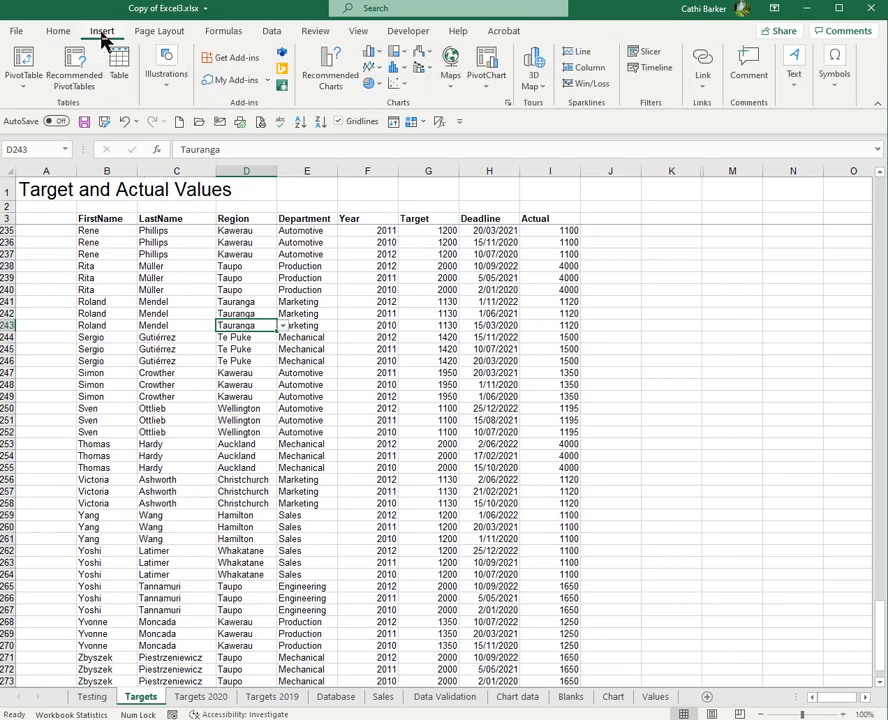
pyautogui.click(81, 82)
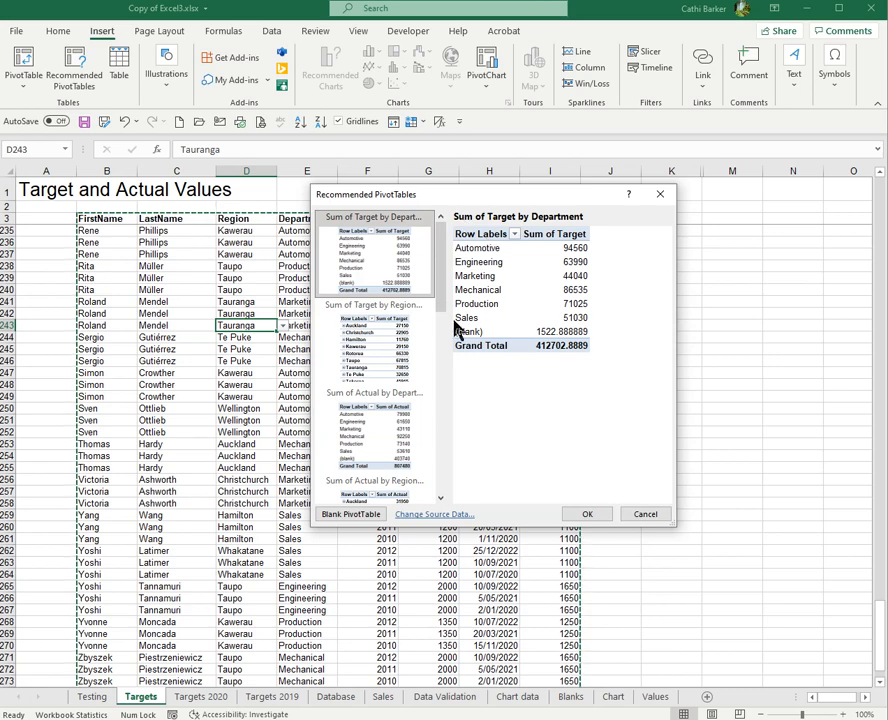
pyautogui.click(371, 415)
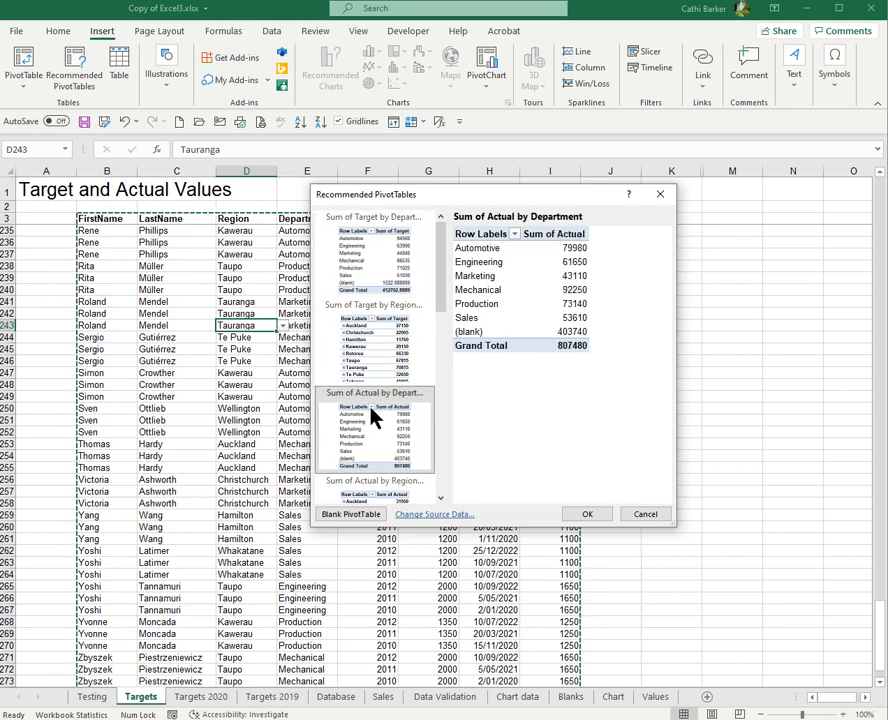
pyautogui.click(356, 496)
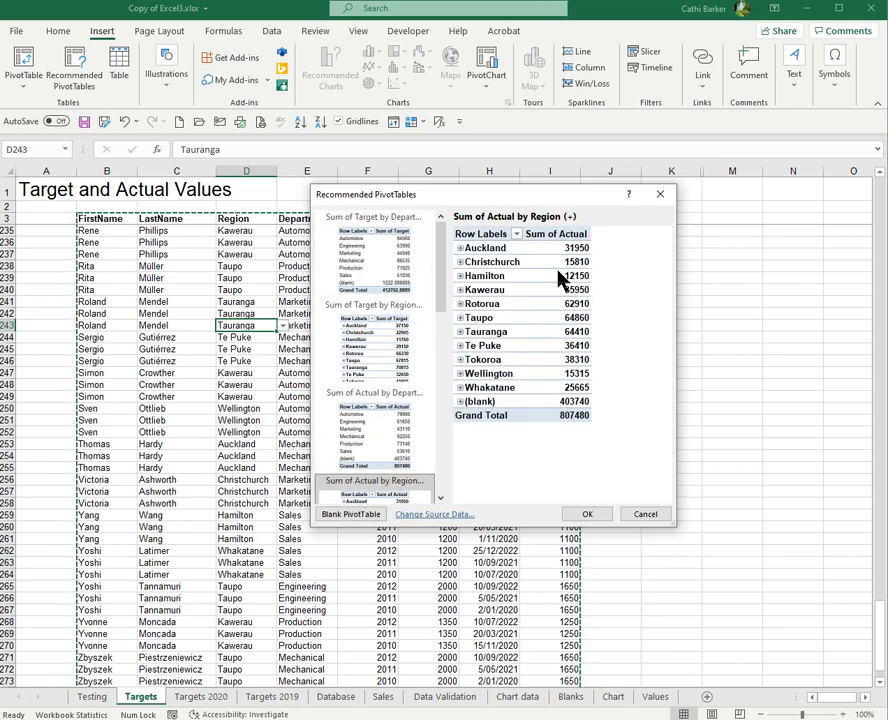
pyautogui.click(589, 517)
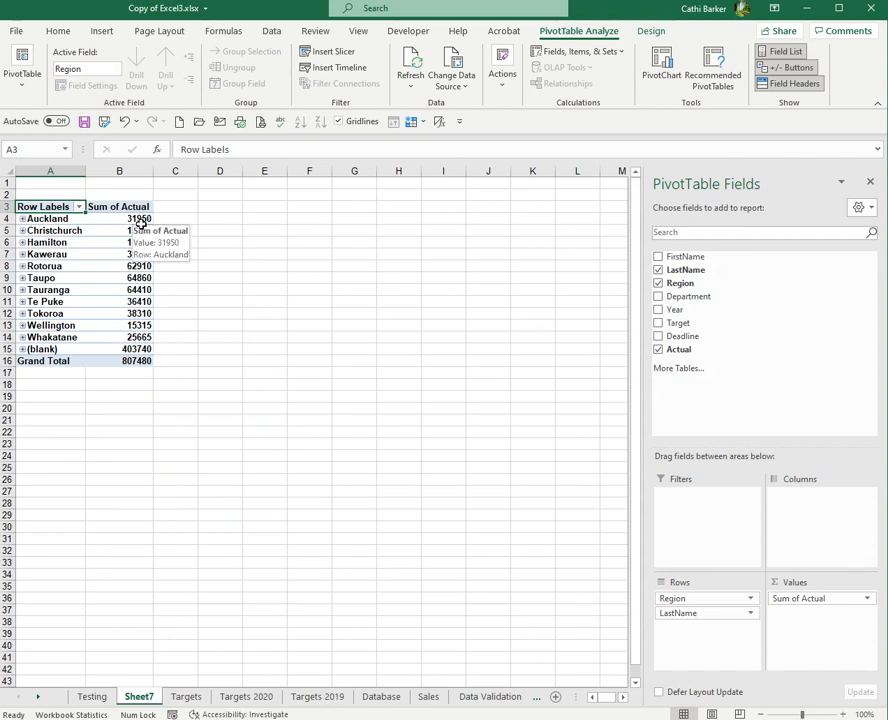
# Expand the Auckland region in the PivotTable to view its breakdown by last name and collapse it again
pyautogui.moveTo(148, 230)
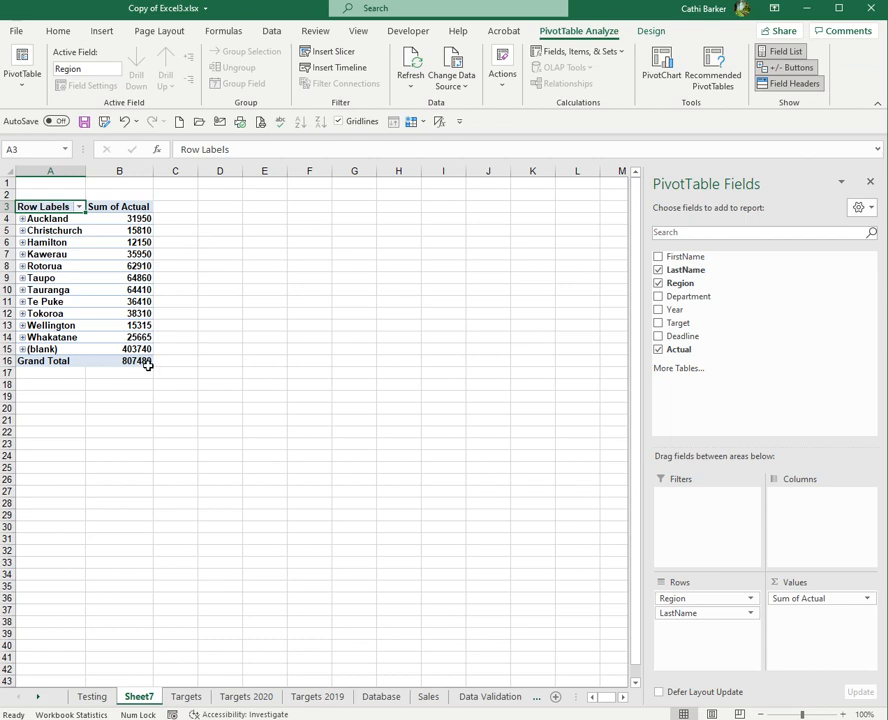
pyautogui.moveTo(140, 364)
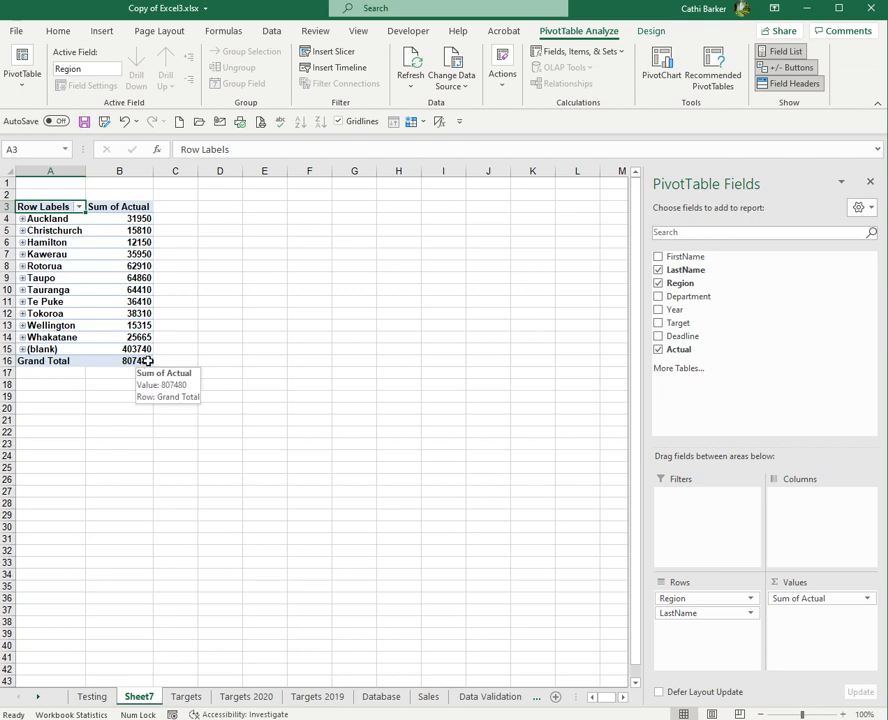
pyautogui.click(22, 219)
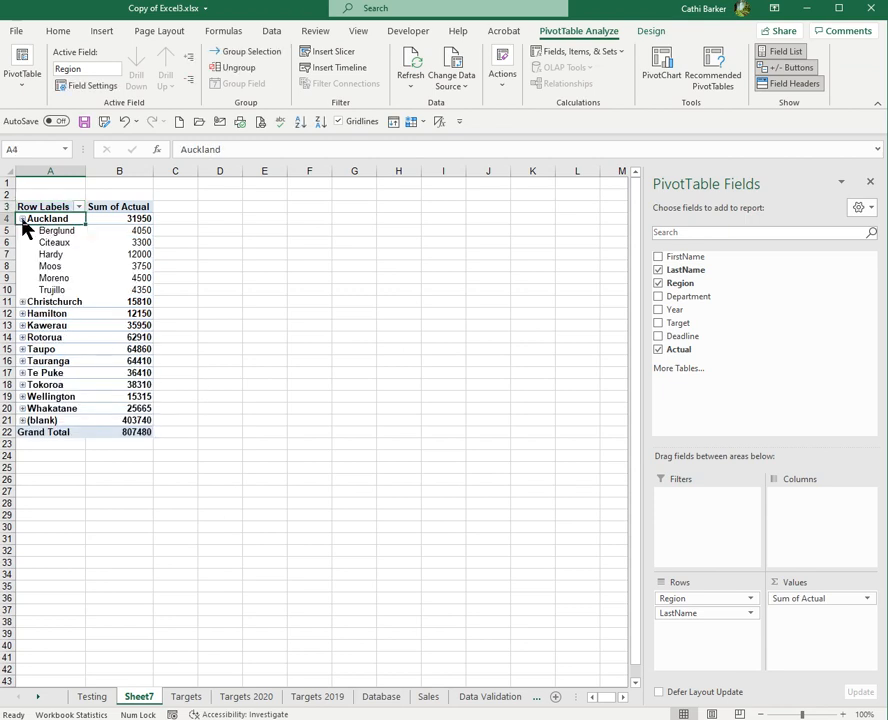
pyautogui.click(22, 219)
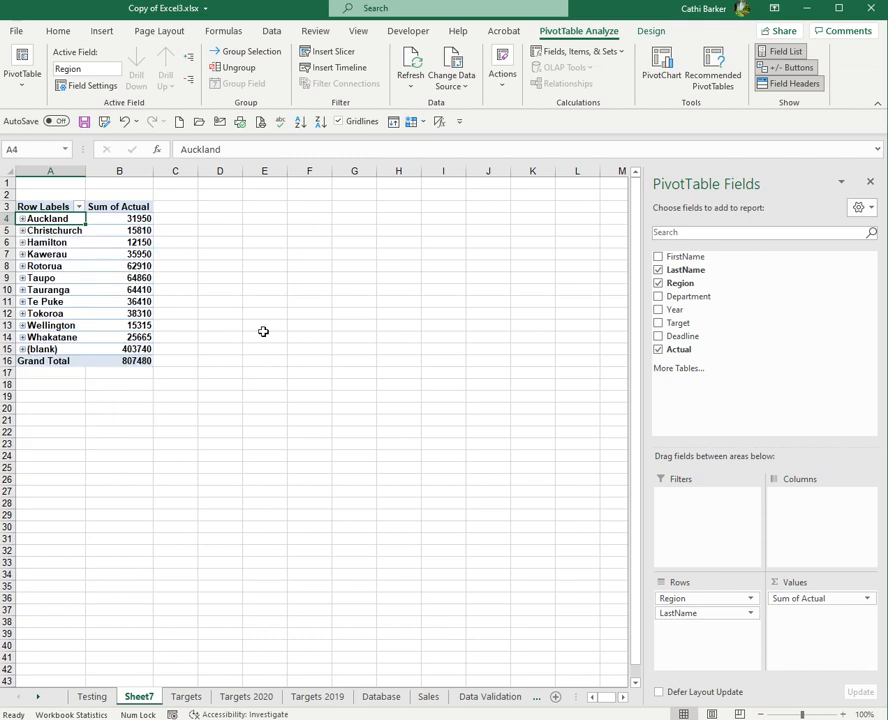
# Create a blank PivotTable on a new worksheet from the Targets sheet range B3:I274
pyautogui.click(187, 697)
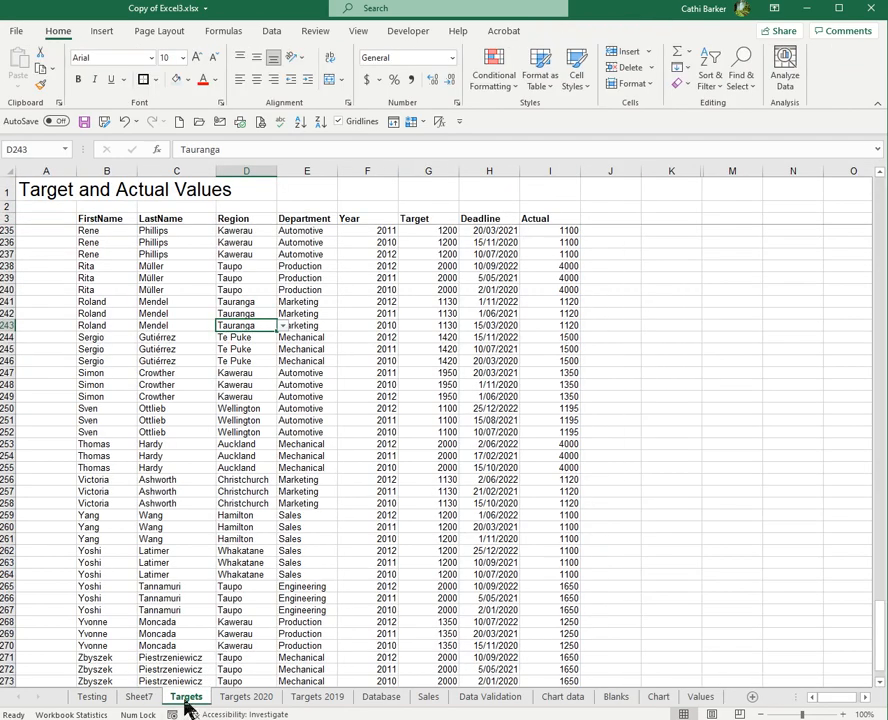
pyautogui.click(194, 313)
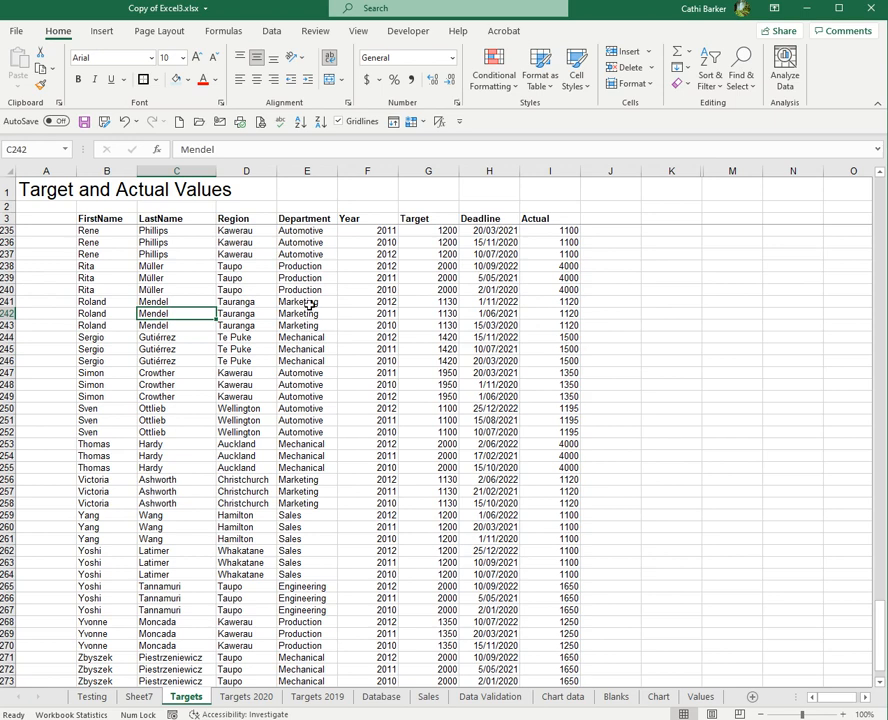
pyautogui.click(105, 33)
pyautogui.click(21, 79)
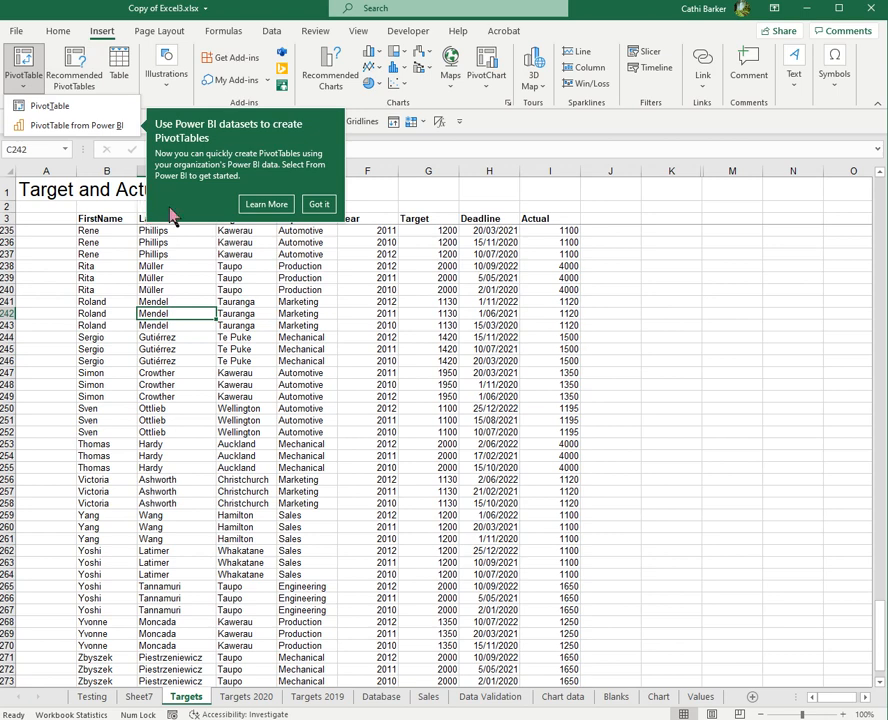
pyautogui.click(316, 204)
pyautogui.click(45, 106)
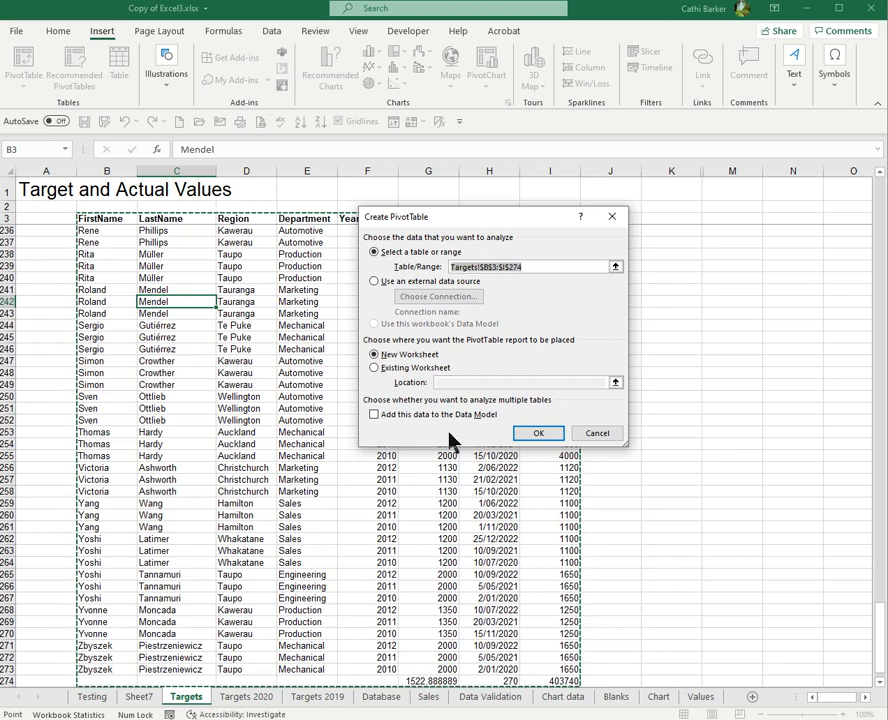
pyautogui.click(540, 434)
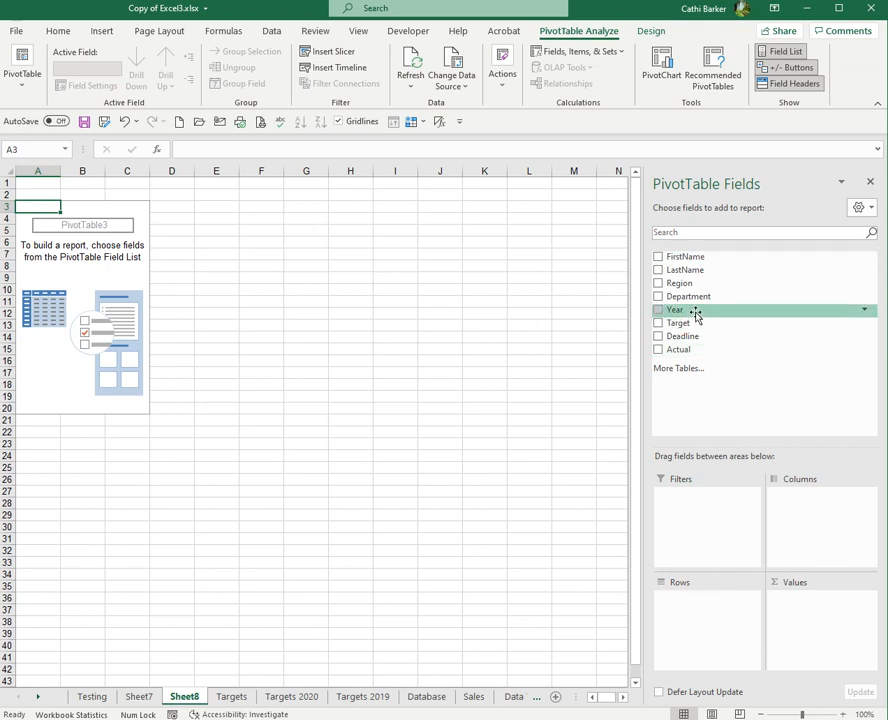
# Lay out the PivotTable with Department as columns, Region as rows and the sum of Actual as values
pyautogui.moveTo(686, 300); pyautogui.dragTo(800, 527)
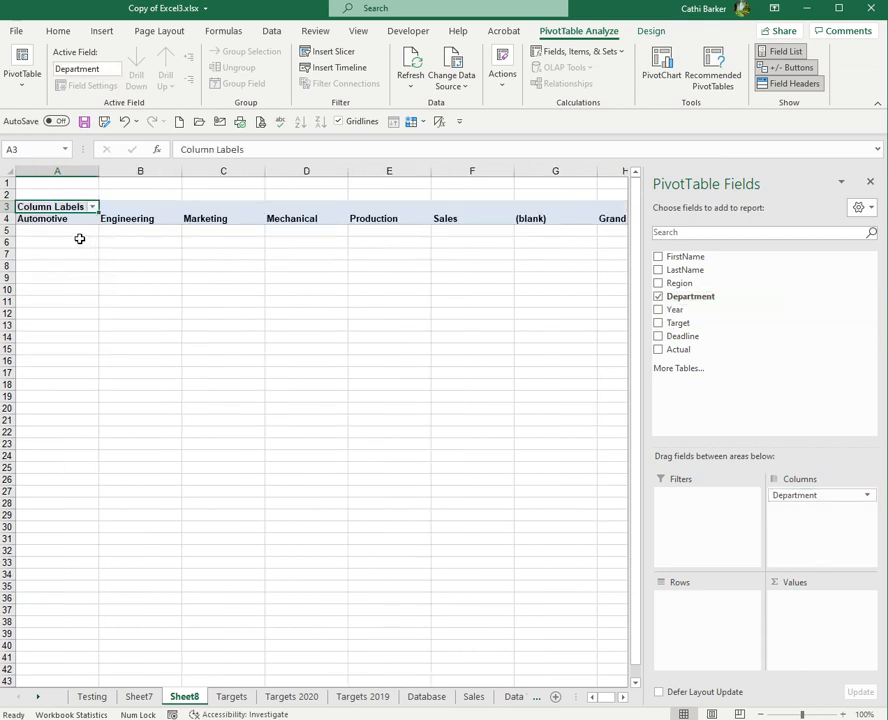
pyautogui.moveTo(836, 502); pyautogui.dragTo(722, 620)
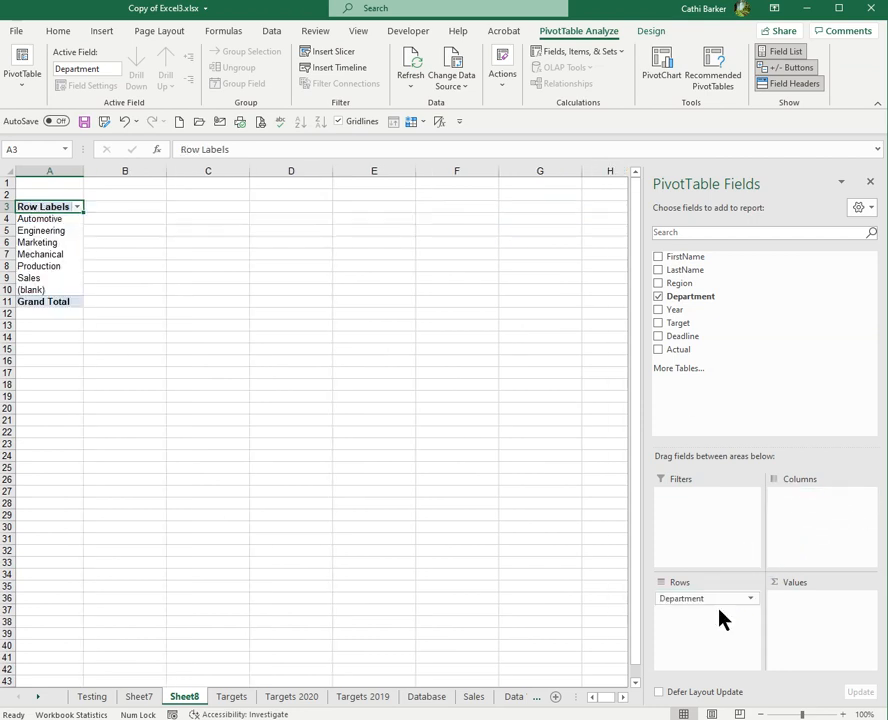
pyautogui.moveTo(712, 604); pyautogui.dragTo(818, 519)
pyautogui.moveTo(682, 285); pyautogui.dragTo(711, 650)
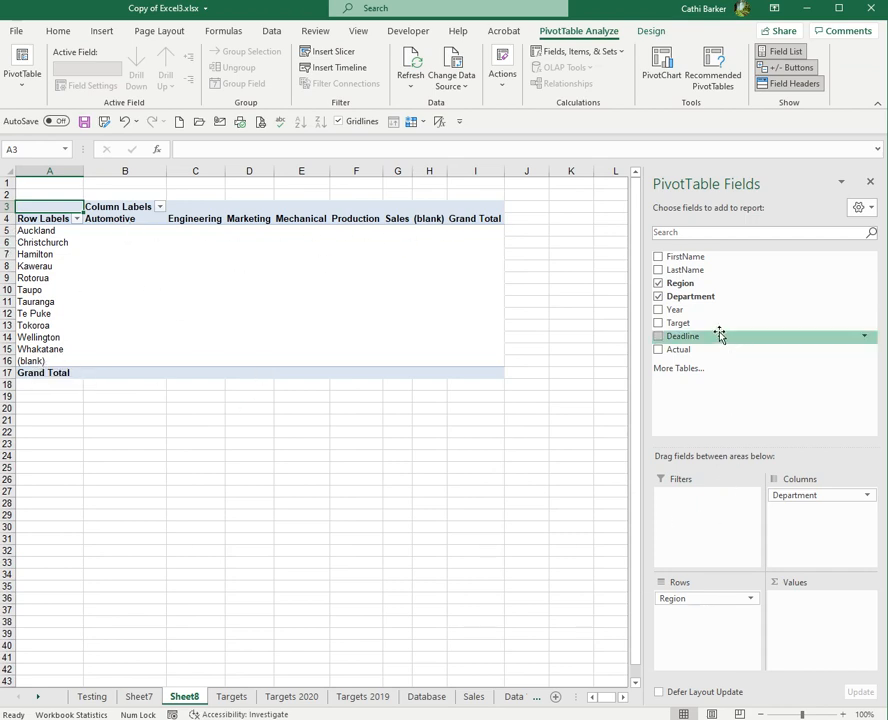
pyautogui.moveTo(693, 351); pyautogui.dragTo(810, 627)
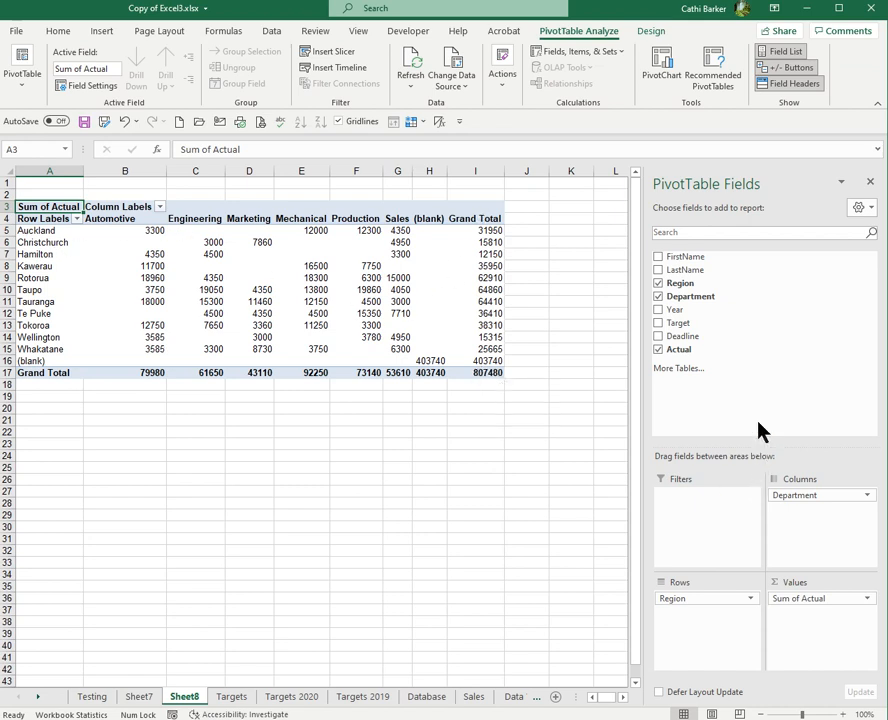
# Add Year as a report filter and restrict the PivotTable to 2012
pyautogui.moveTo(674, 310); pyautogui.dragTo(709, 523)
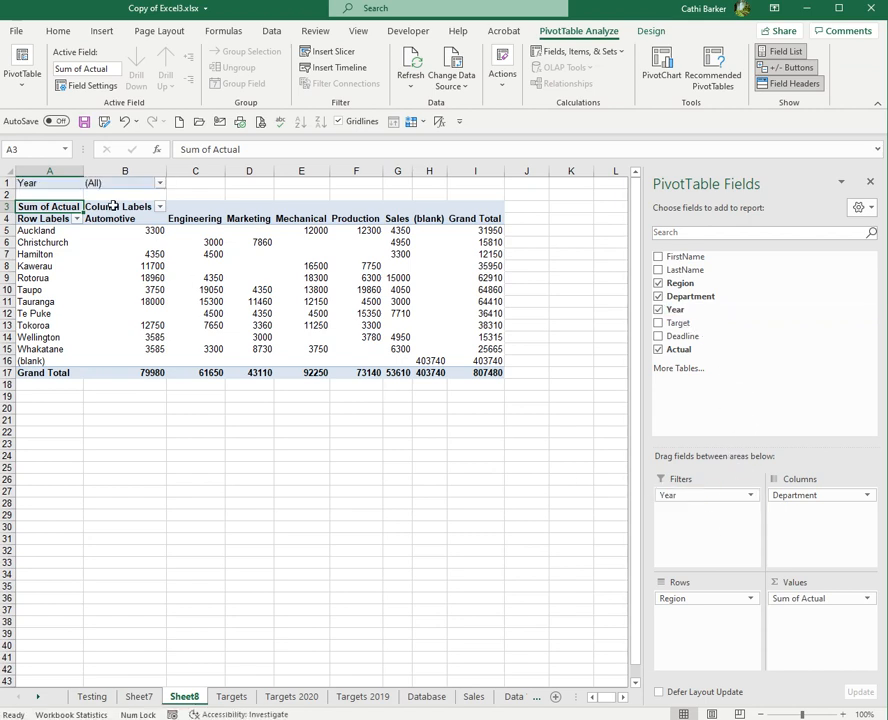
pyautogui.click(160, 183)
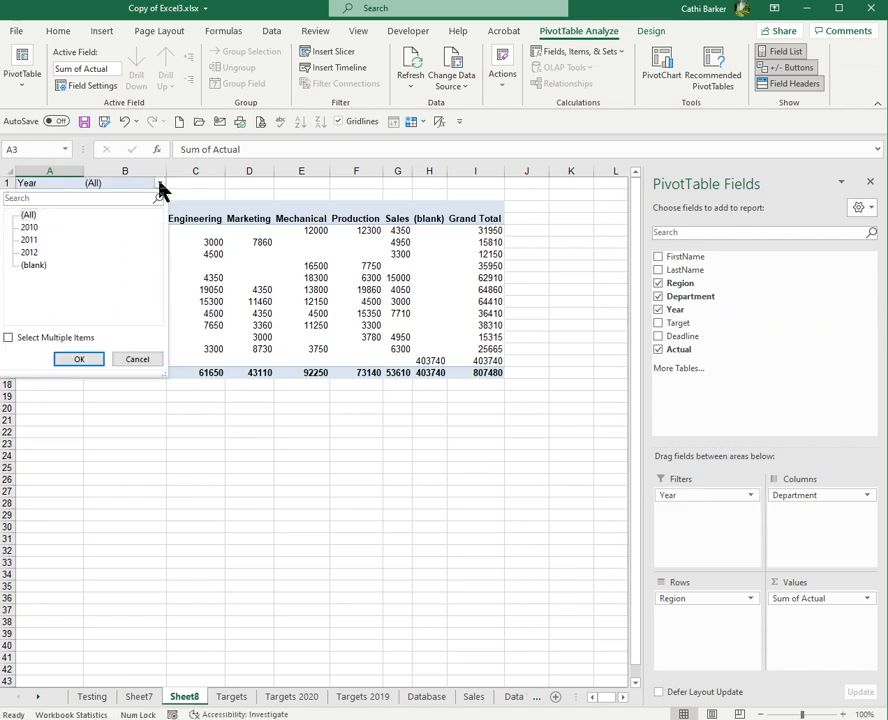
pyautogui.click(30, 253)
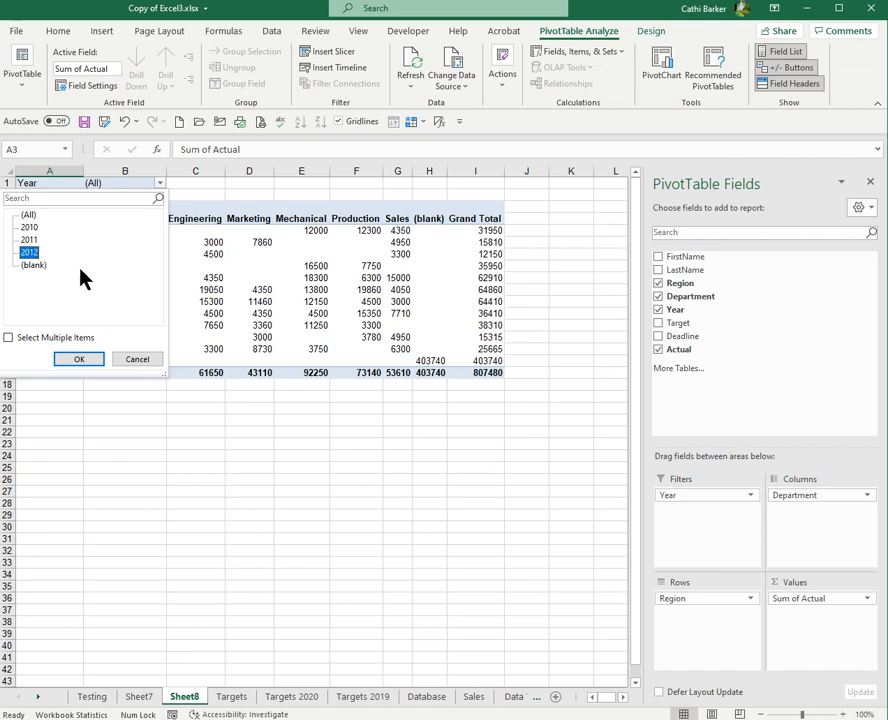
pyautogui.click(79, 359)
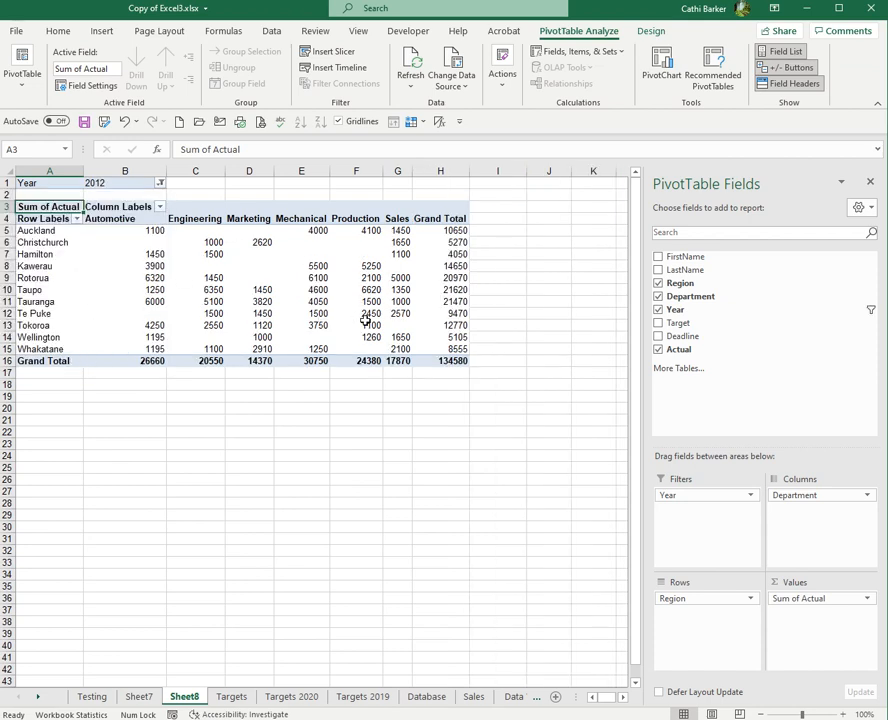
pyautogui.moveTo(365, 321)
# Review the source data in the Targets sheet from its end up to the first records and return to the filtered PivotTable
pyautogui.click(236, 697)
pyautogui.scroll(-9, 289, 454)
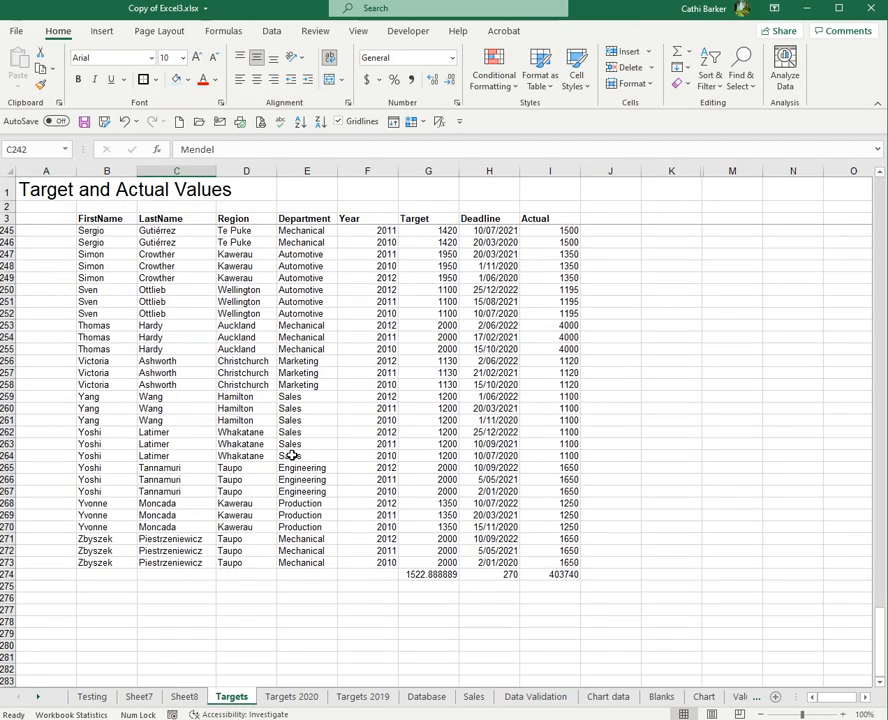
pyautogui.scroll(20, 293, 454)
pyautogui.scroll(20, 293, 455)
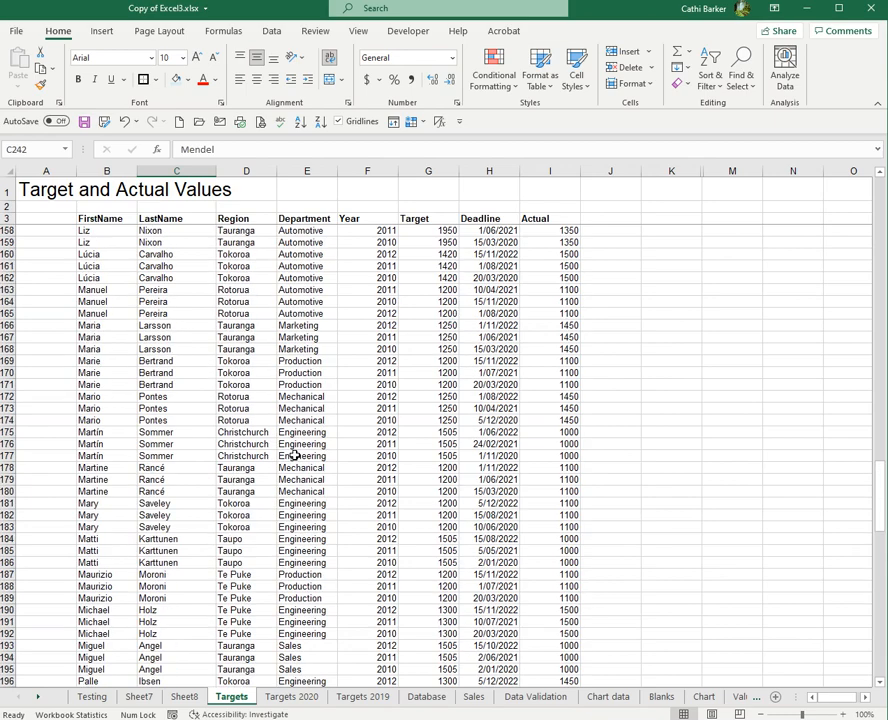
pyautogui.scroll(20, 298, 456)
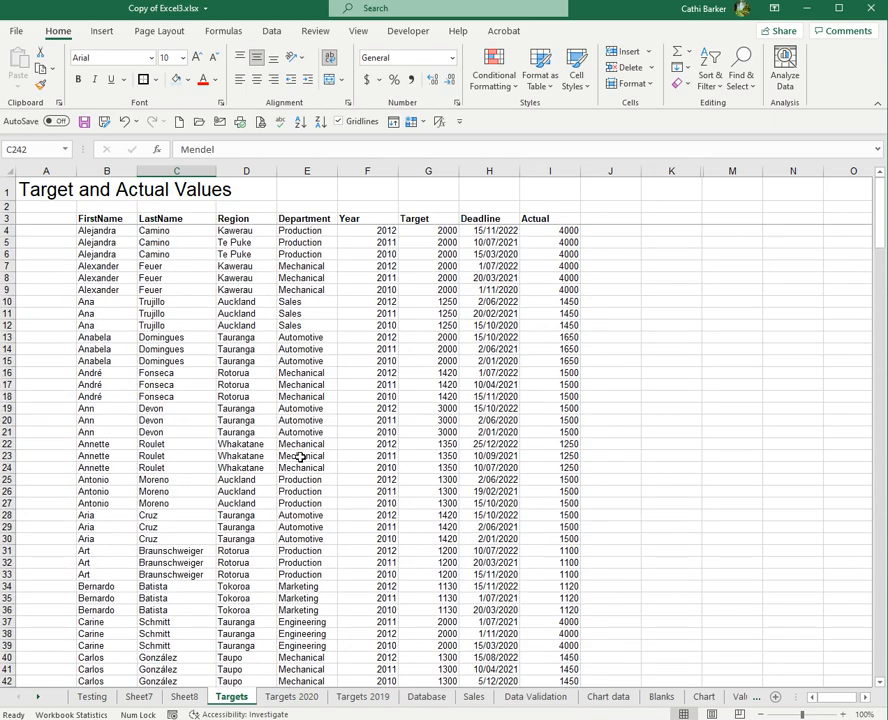
pyautogui.click(240, 348)
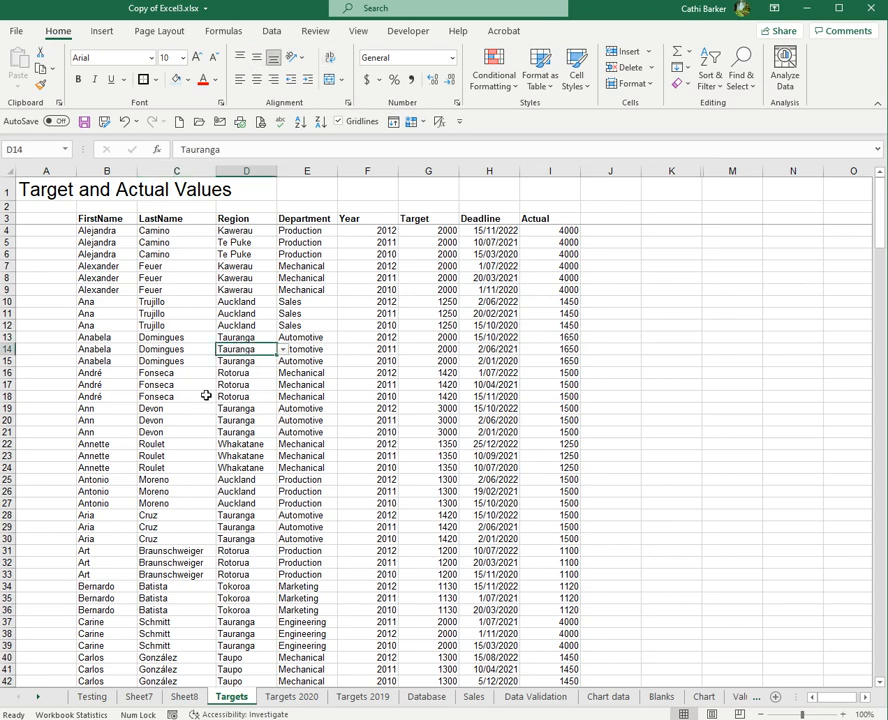
pyautogui.click(182, 697)
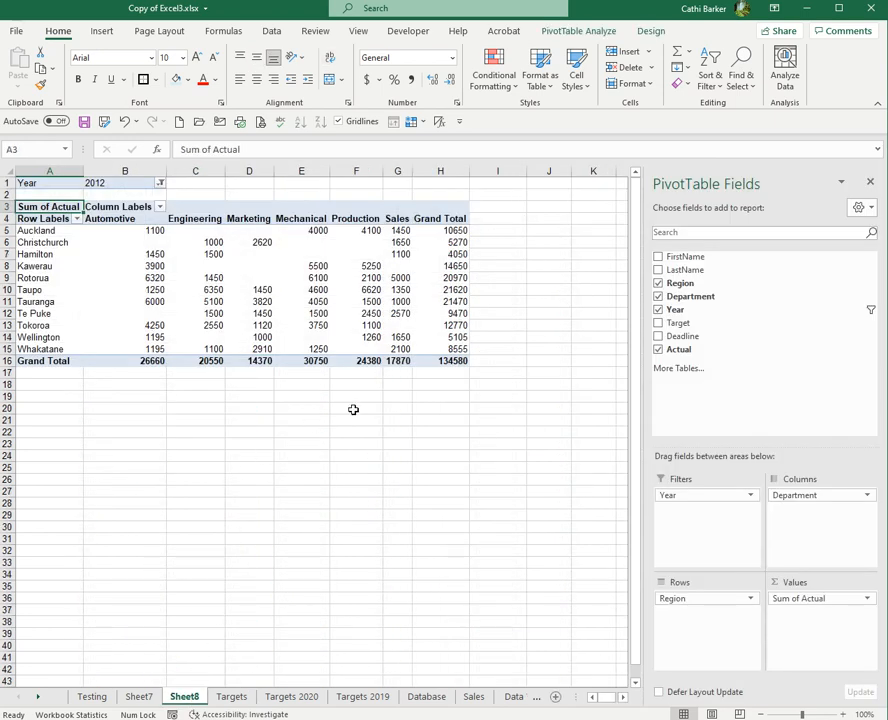